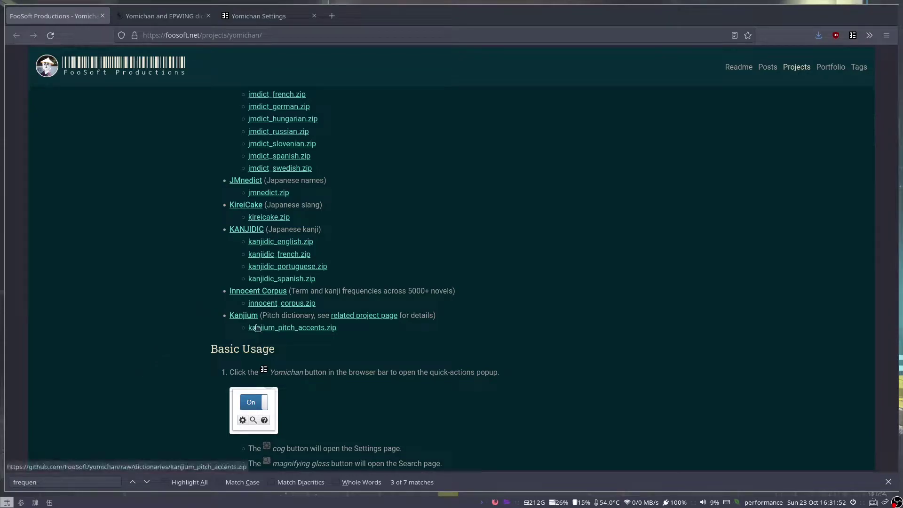
Highlight the Innocent Corpus 'frequencies across 5000+ novels' dictionary on the Yomichan page.
{"action": "scroll", "coordinate": [256, 328], "scroll_direction": "up", "scroll_amount": 5}
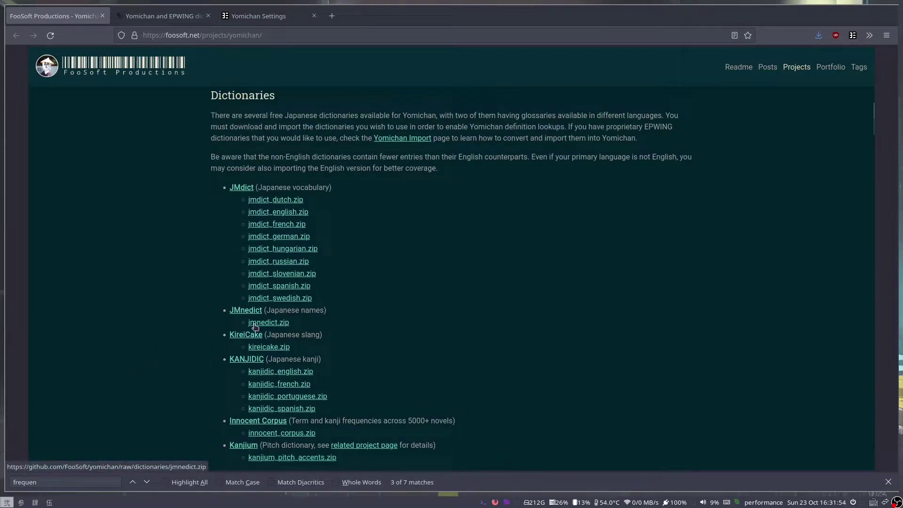
{"action": "scroll", "coordinate": [252, 327], "scroll_direction": "down", "scroll_amount": 4}
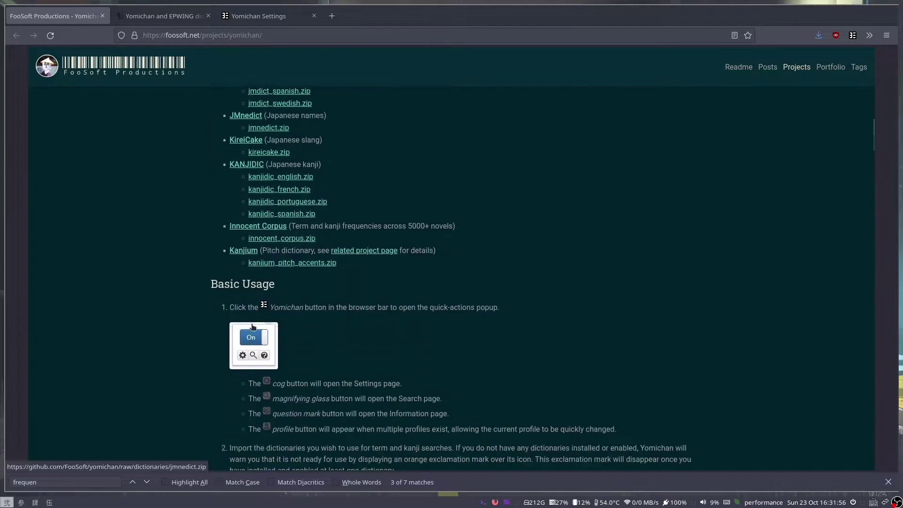
{"action": "left_click_drag", "start_coordinate": [352, 226], "coordinate": [453, 226]}
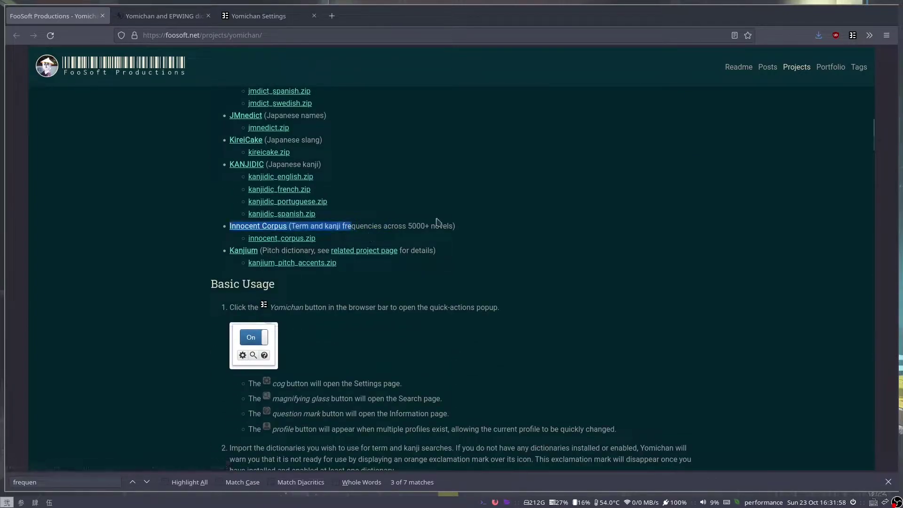
Switch to the Yomichan and EPWING dictionaries guide and scroll down through it.
{"action": "left_click", "coordinate": [137, 17]}
{"action": "scroll", "coordinate": [217, 195], "scroll_direction": "up", "scroll_amount": 1}
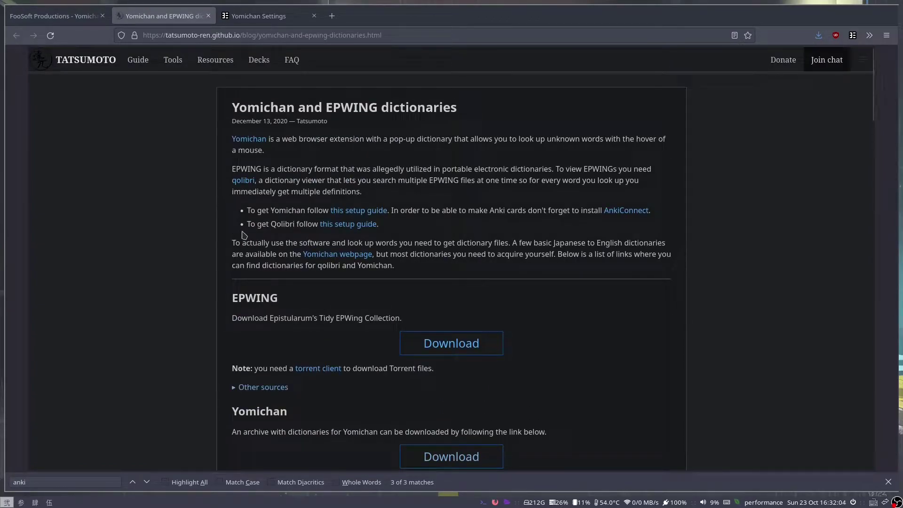
{"action": "scroll", "coordinate": [243, 236], "scroll_direction": "down", "scroll_amount": 2}
{"action": "scroll", "coordinate": [244, 236], "scroll_direction": "down", "scroll_amount": 2}
{"action": "scroll", "coordinate": [243, 237], "scroll_direction": "down", "scroll_amount": 1}
{"action": "scroll", "coordinate": [243, 237], "scroll_direction": "down", "scroll_amount": 1}
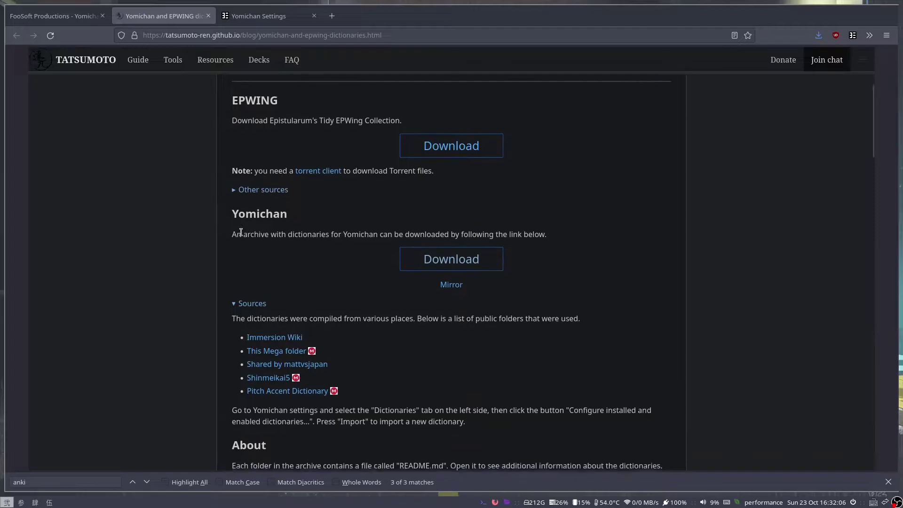
{"action": "scroll", "coordinate": [244, 236], "scroll_direction": "down", "scroll_amount": 7}
{"action": "scroll", "coordinate": [244, 235], "scroll_direction": "down", "scroll_amount": 5}
Reach the Frequency lists section and highlight the Recommended and Additional frequency lists.
{"action": "scroll", "coordinate": [243, 236], "scroll_direction": "up", "scroll_amount": 15}
{"action": "scroll", "coordinate": [244, 235], "scroll_direction": "up", "scroll_amount": 2}
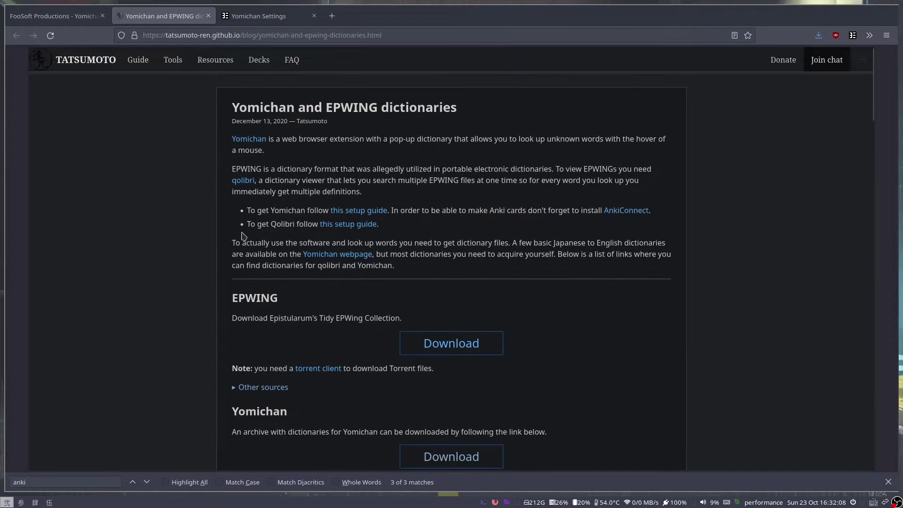
{"action": "scroll", "coordinate": [242, 236], "scroll_direction": "down", "scroll_amount": 5}
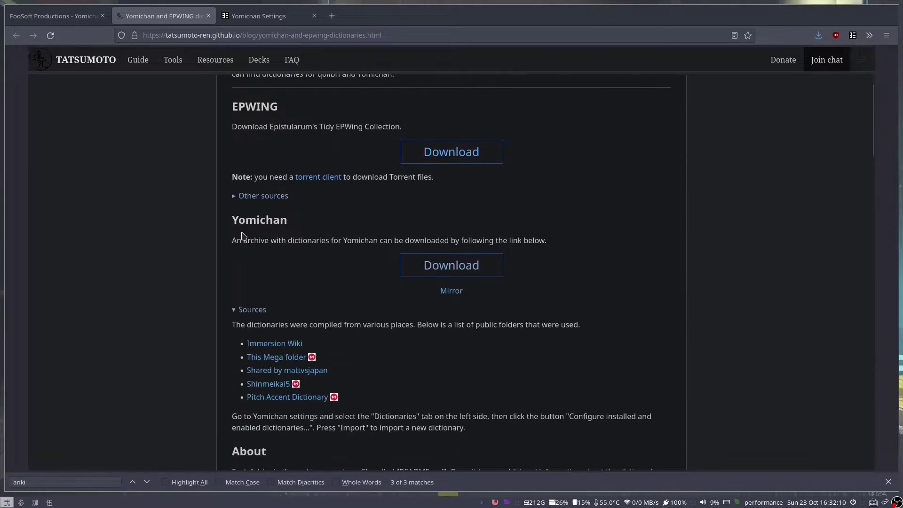
{"action": "scroll", "coordinate": [240, 233], "scroll_direction": "down", "scroll_amount": 10}
{"action": "scroll", "coordinate": [241, 233], "scroll_direction": "down", "scroll_amount": 4}
{"action": "scroll", "coordinate": [241, 234], "scroll_direction": "down", "scroll_amount": 6}
{"action": "scroll", "coordinate": [242, 235], "scroll_direction": "down", "scroll_amount": 2}
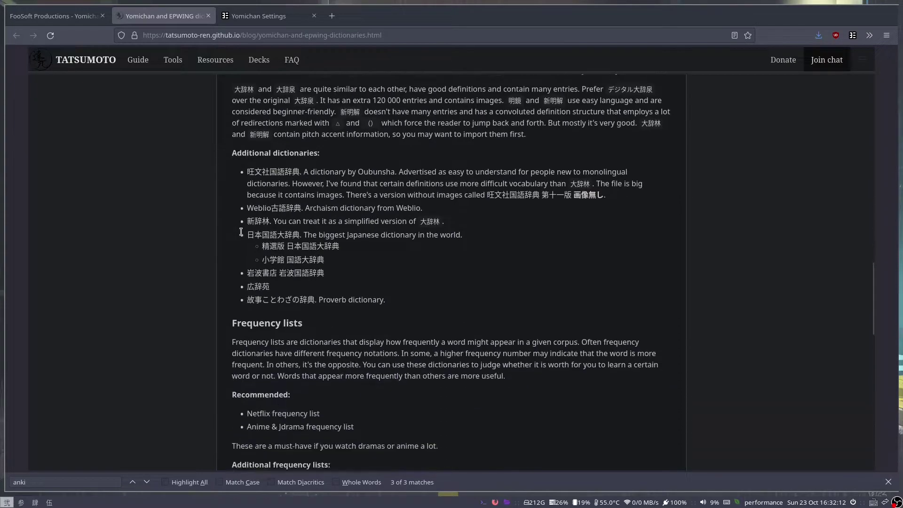
{"action": "scroll", "coordinate": [241, 235], "scroll_direction": "down", "scroll_amount": 1}
{"action": "scroll", "coordinate": [242, 235], "scroll_direction": "down", "scroll_amount": 5}
{"action": "scroll", "coordinate": [240, 234], "scroll_direction": "up", "scroll_amount": 2}
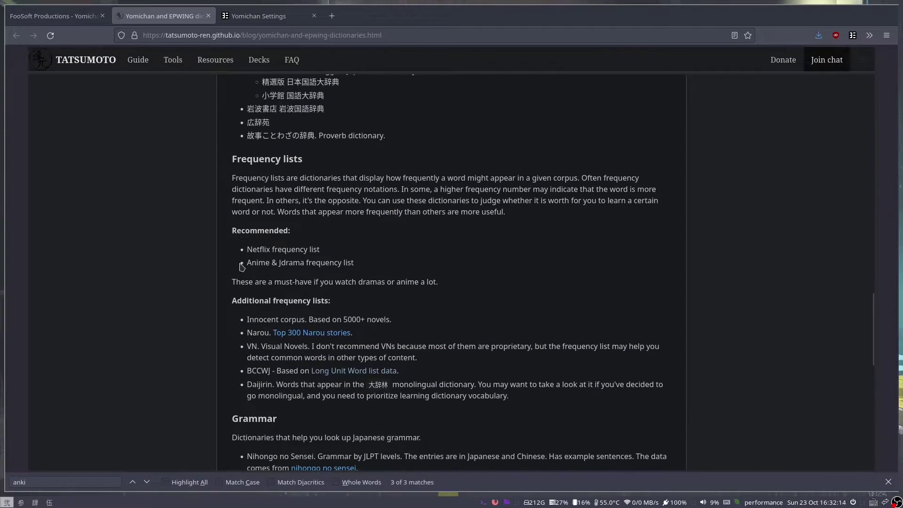
{"action": "left_click_drag", "start_coordinate": [231, 225], "coordinate": [267, 408]}
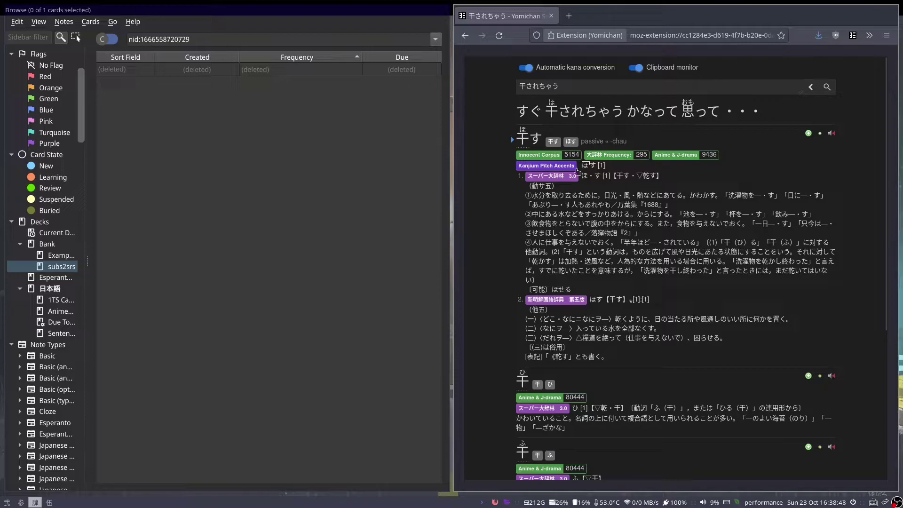
Search だ and highlight its Innocent Corpus 1348574, 大辞林 and Anime & J-drama 2 values.
{"action": "left_click_drag", "start_coordinate": [559, 157], "coordinate": [734, 159]}
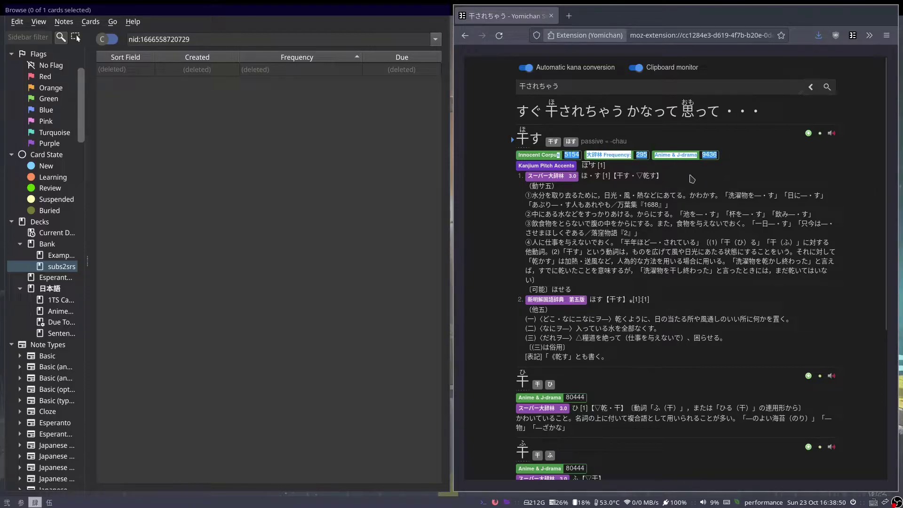
{"action": "triple_click", "coordinate": [566, 92]}
{"action": "type", "text": "だ"}
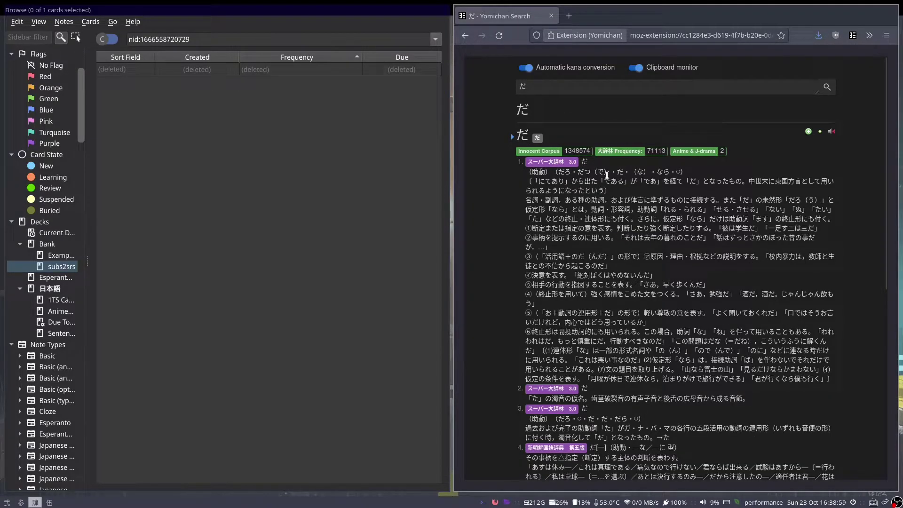
{"action": "left_click_drag", "start_coordinate": [564, 151], "coordinate": [591, 150]}
{"action": "left_click", "coordinate": [648, 152]}
{"action": "left_click_drag", "start_coordinate": [548, 151], "coordinate": [669, 151]}
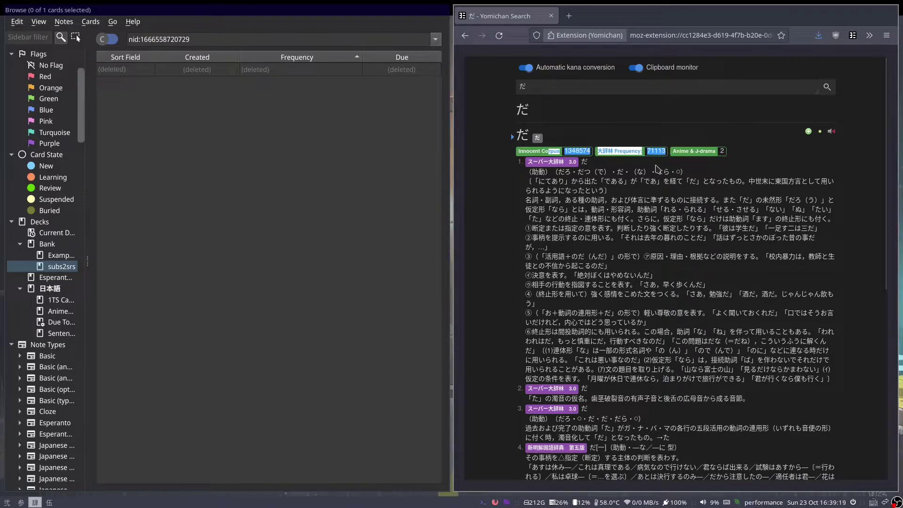
{"action": "double_click", "coordinate": [722, 152]}
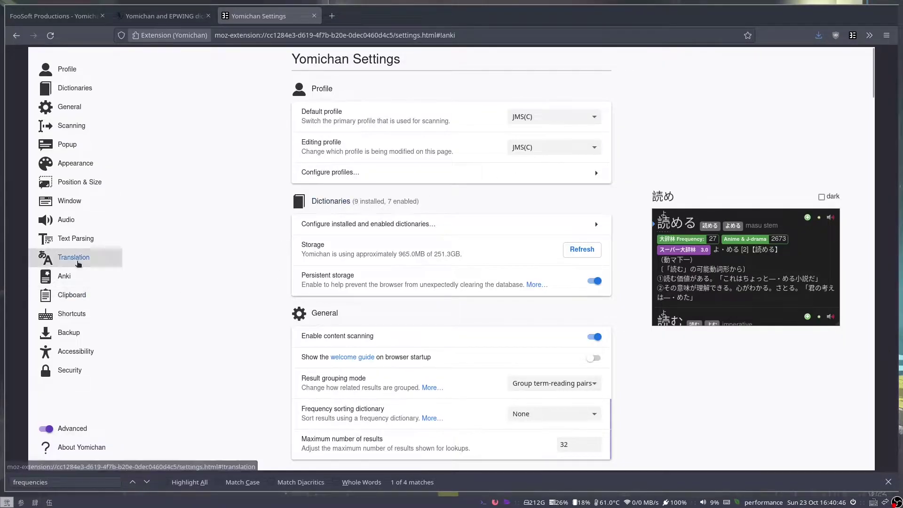
Show the Anki card format's Frequency field and highlight its {frequencies} value.
{"action": "left_click", "coordinate": [75, 276]}
{"action": "left_click", "coordinate": [570, 386]}
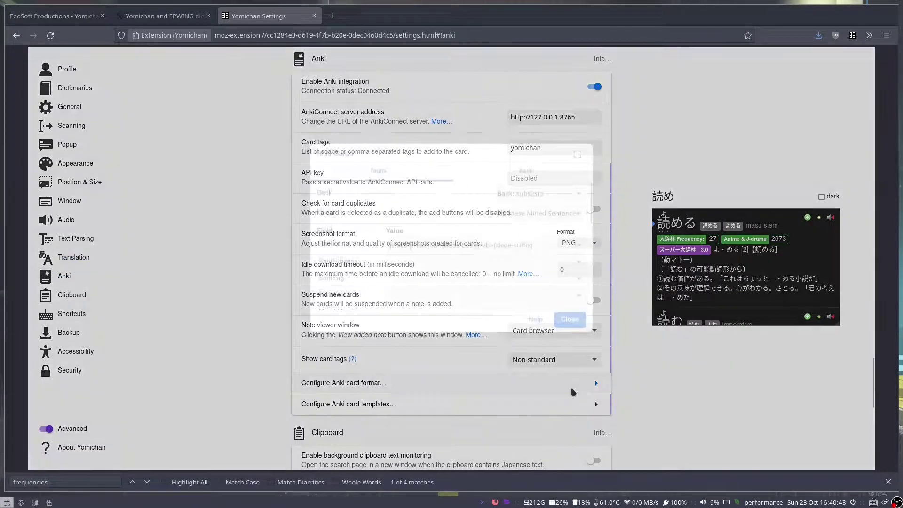
{"action": "scroll", "coordinate": [377, 259], "scroll_direction": "down", "scroll_amount": 5}
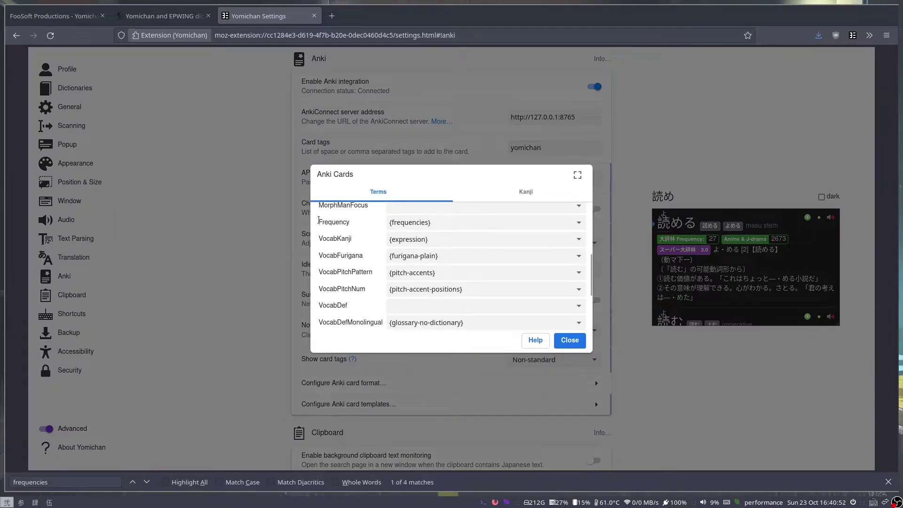
{"action": "left_click_drag", "start_coordinate": [318, 222], "coordinate": [356, 223]}
{"action": "left_click", "coordinate": [447, 222]}
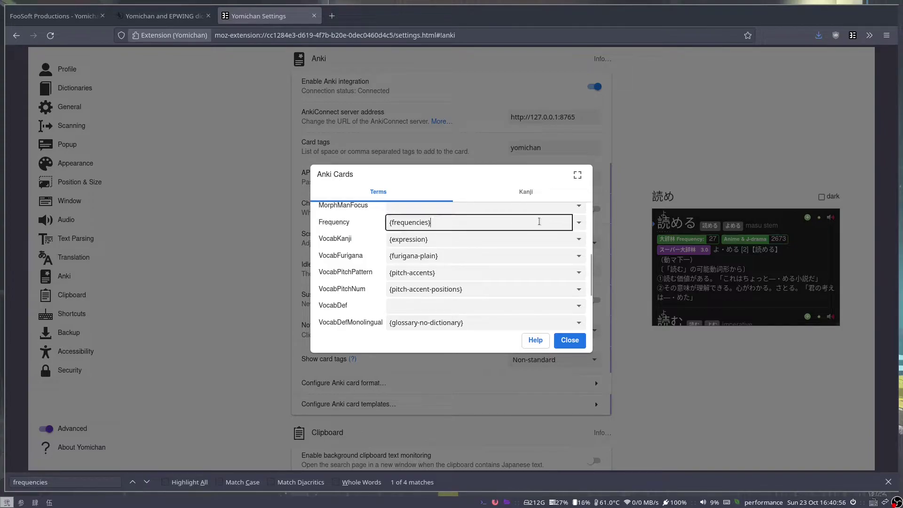
{"action": "left_click_drag", "start_coordinate": [391, 222], "coordinate": [426, 223]}
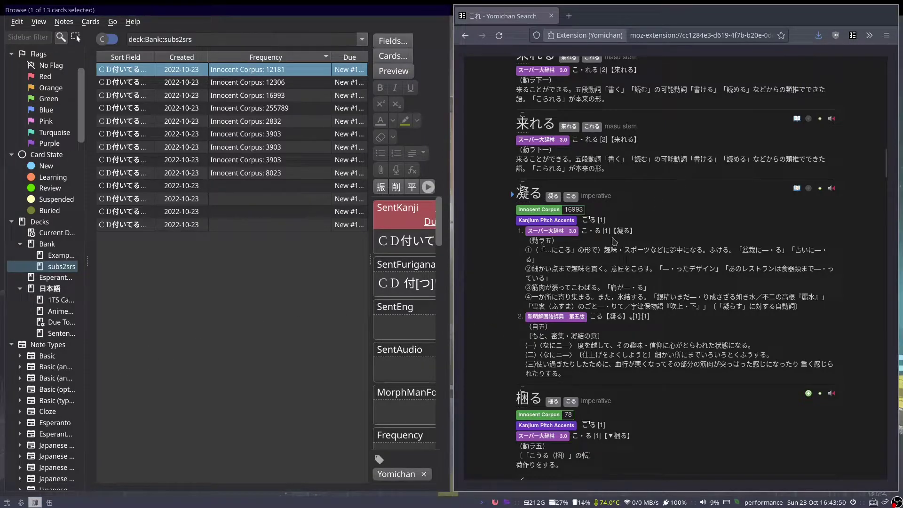
Compare Anki browser Frequency values 12181, 8023 and 255789, showing they sort out of numeric order.
{"action": "scroll", "coordinate": [658, 169], "scroll_direction": "up", "scroll_amount": 2}
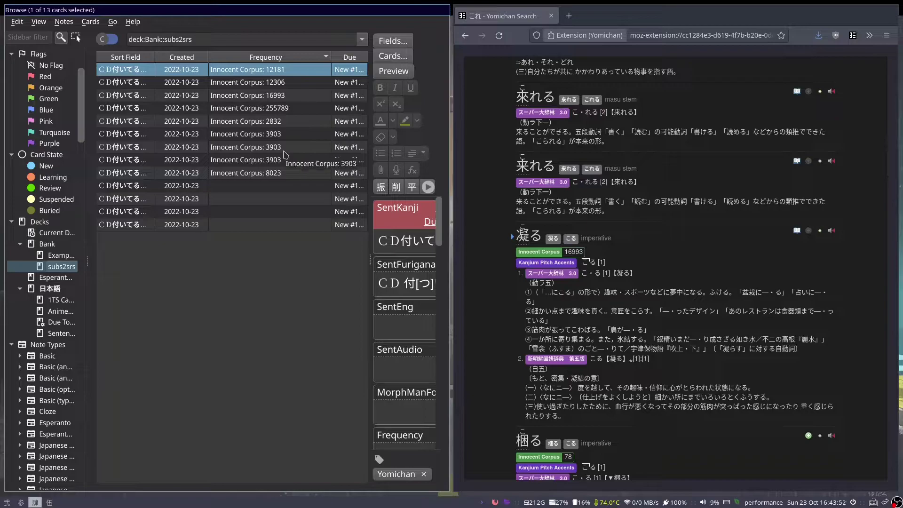
{"action": "key", "text": "End"}
{"action": "key", "text": "Home"}
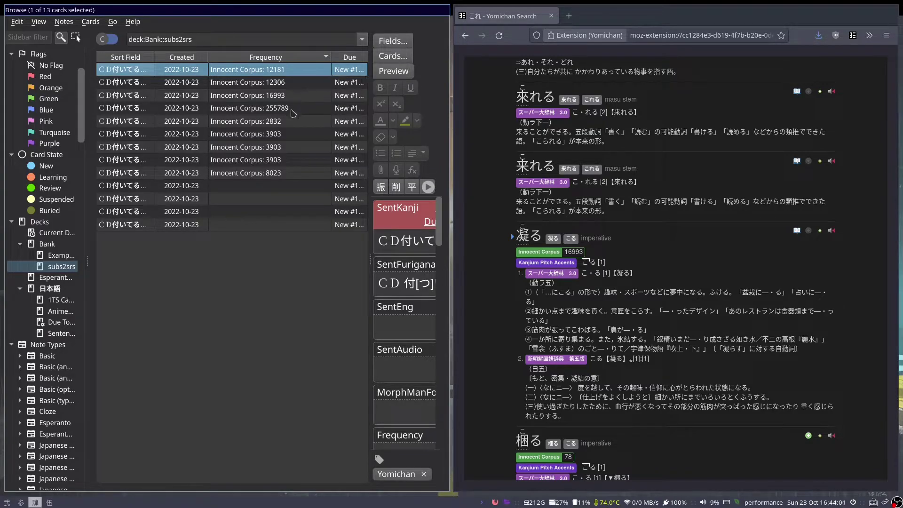
{"action": "left_click", "coordinate": [277, 108]}
{"action": "left_click", "coordinate": [277, 133]}
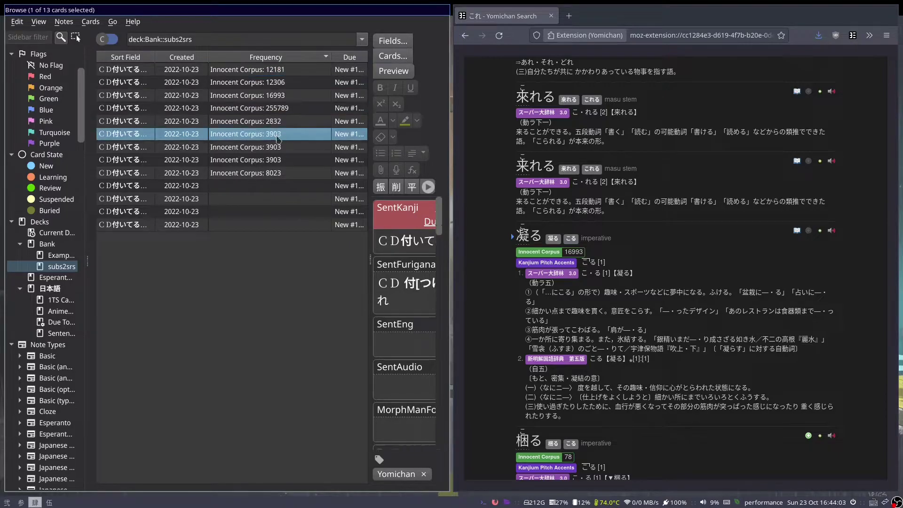
{"action": "left_click", "coordinate": [277, 159]}
{"action": "left_click", "coordinate": [276, 172]}
{"action": "left_click", "coordinate": [277, 109]}
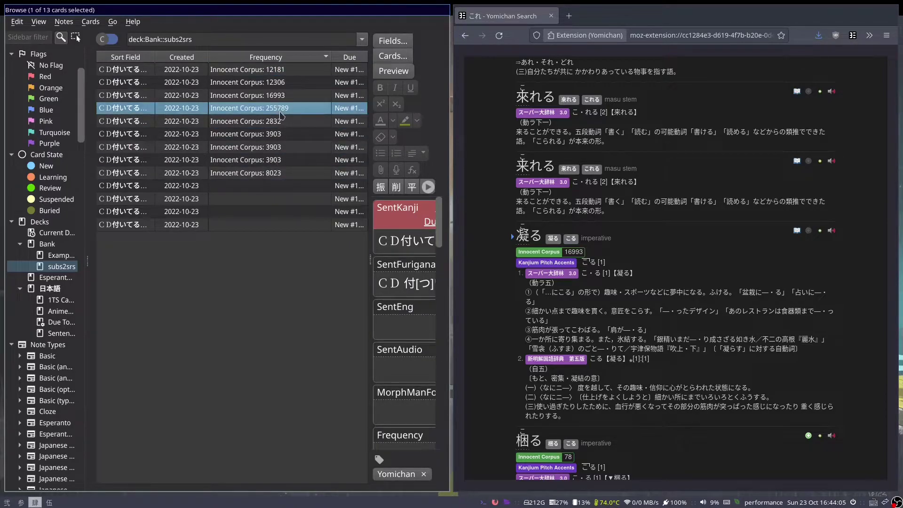
{"action": "left_click", "coordinate": [267, 71]}
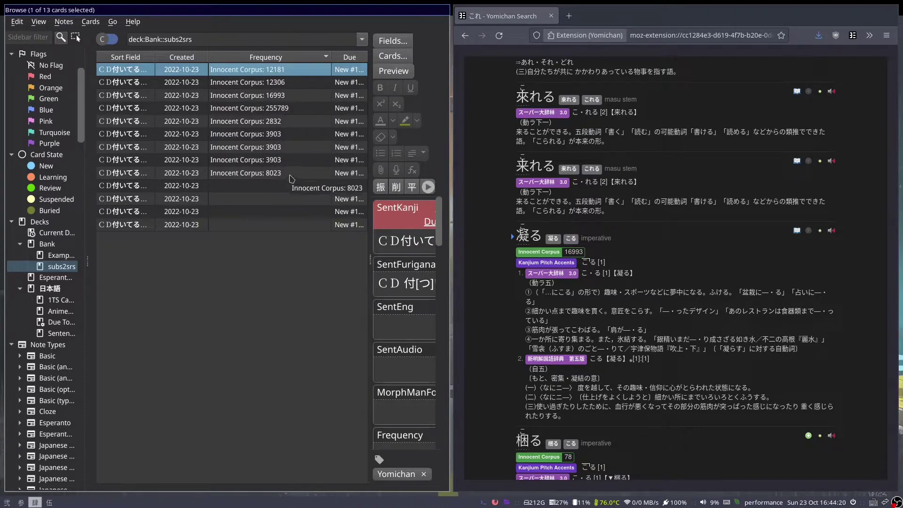
{"action": "left_click", "coordinate": [274, 110]}
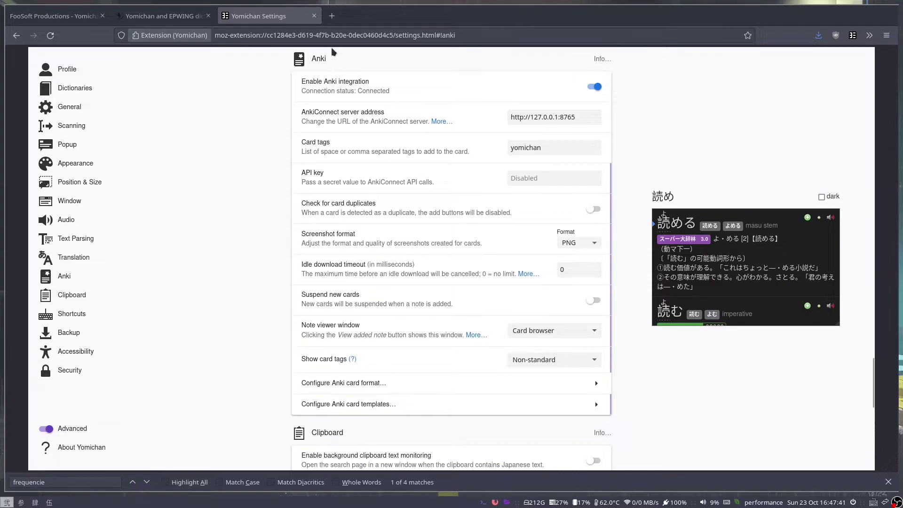
Find the frequencies template in the card templates editor and test its list-markup output.
{"action": "left_click", "coordinate": [380, 405]}
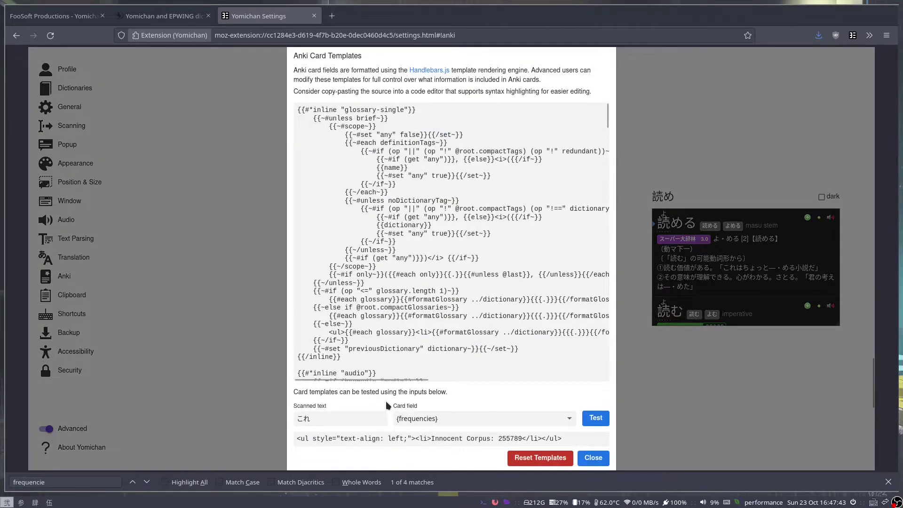
{"action": "key", "text": "ctrl+f"}
{"action": "type", "text": "f"}
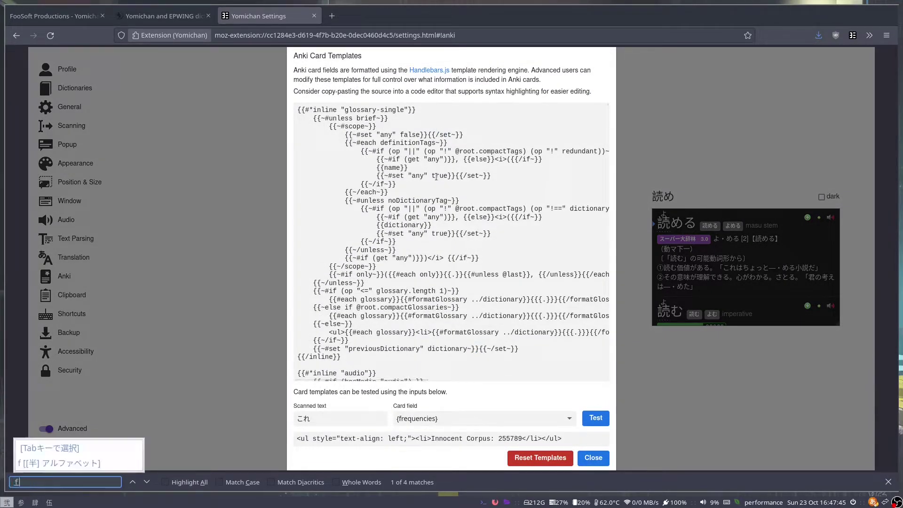
{"action": "key", "text": "BackSpace"}
{"action": "key", "text": "ctrl+space"}
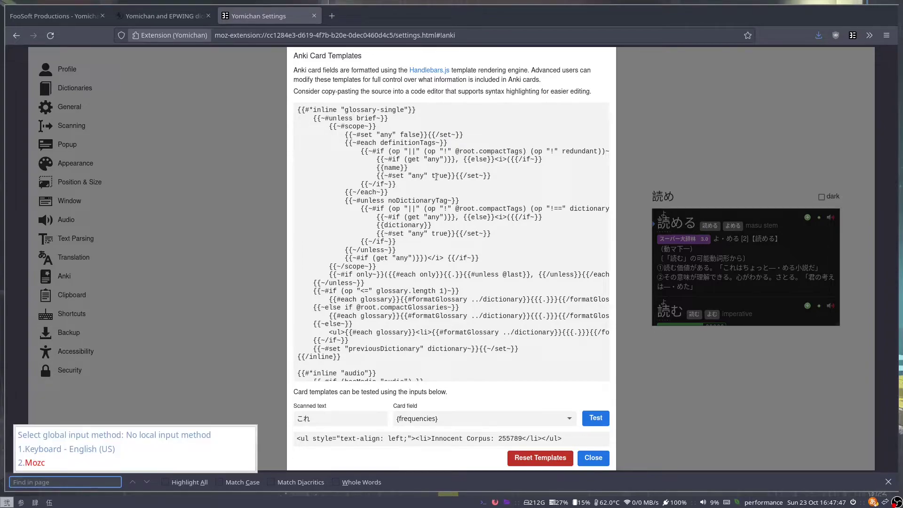
{"action": "type", "text": "1frequencie"}
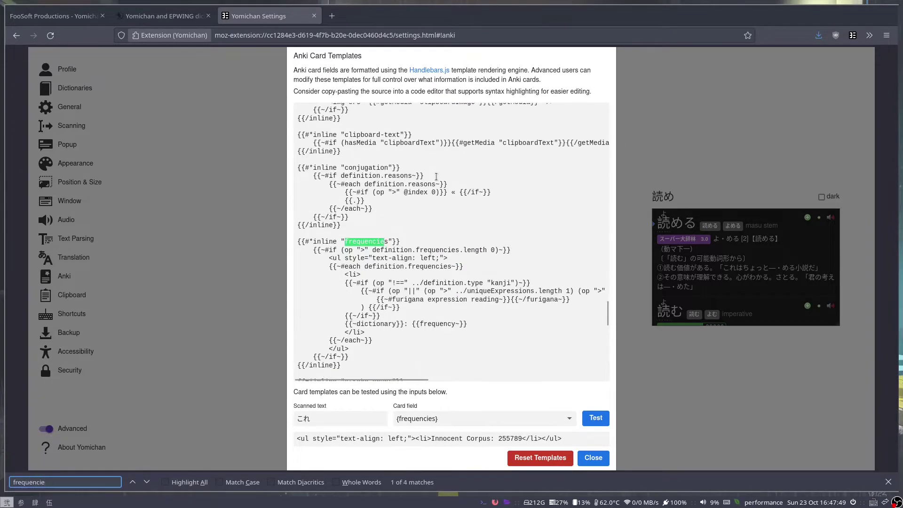
{"action": "type", "text": "s"}
{"action": "left_click", "coordinate": [322, 248]}
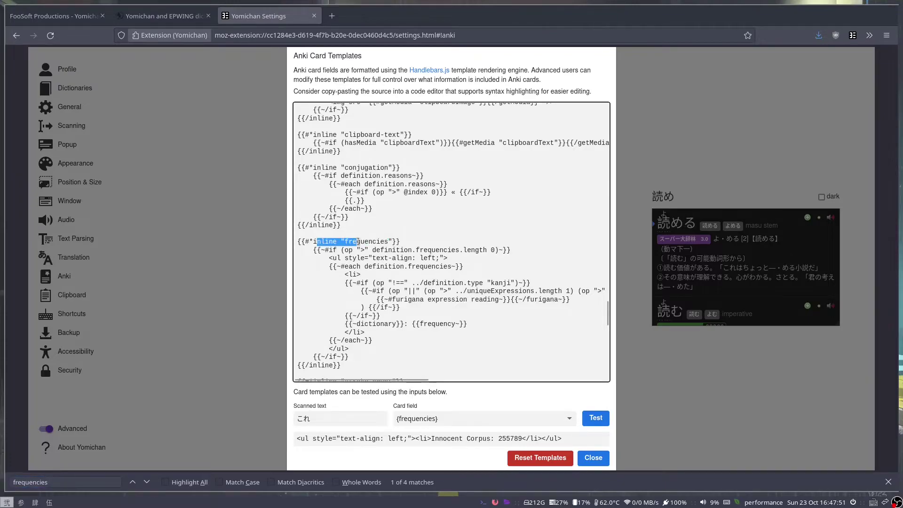
{"action": "left_click", "coordinate": [603, 420]}
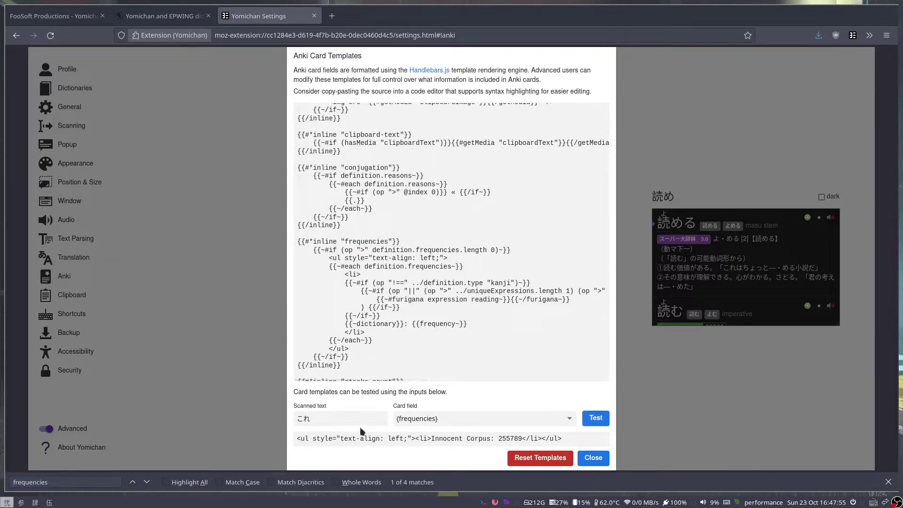
{"action": "left_click_drag", "start_coordinate": [297, 437], "coordinate": [564, 442]}
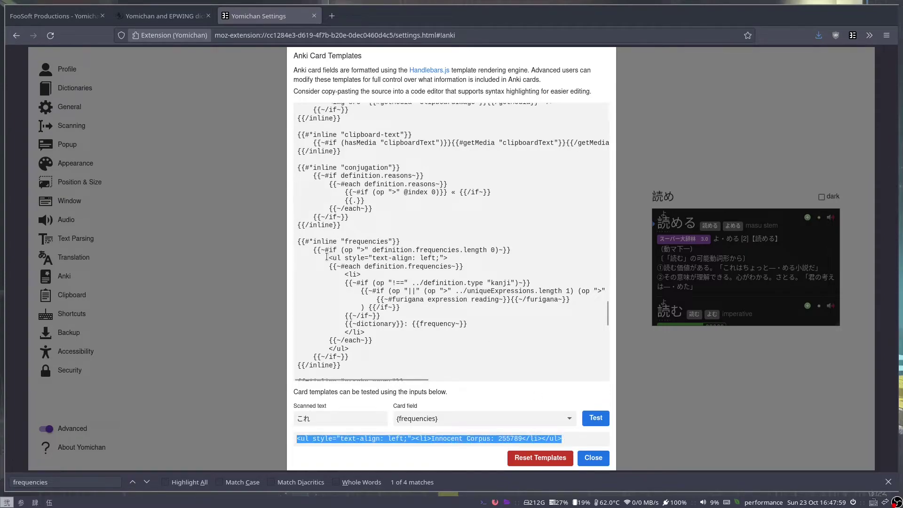
Delete the <ul>, <li>, {{~dictionary}}: and closing tags, then retest to get 255789.
{"action": "left_click_drag", "start_coordinate": [327, 258], "coordinate": [450, 258]}
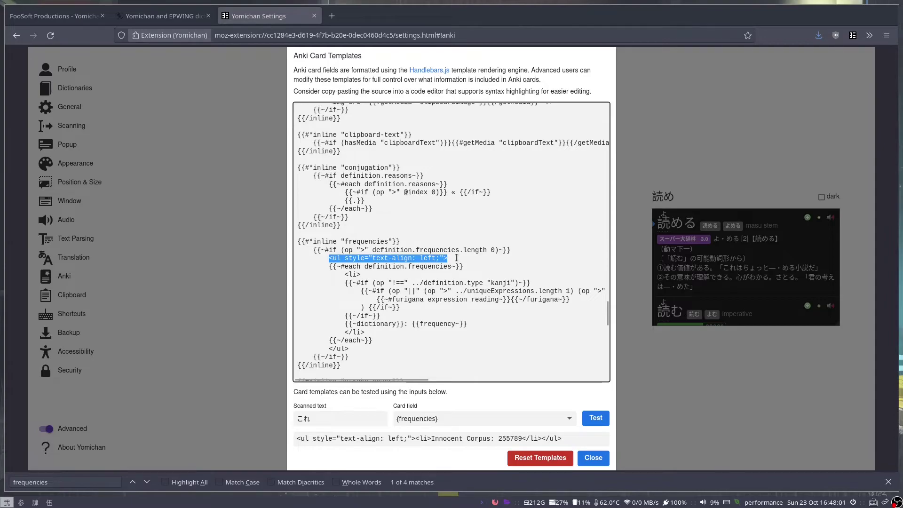
{"action": "key", "text": "BackSpace"}
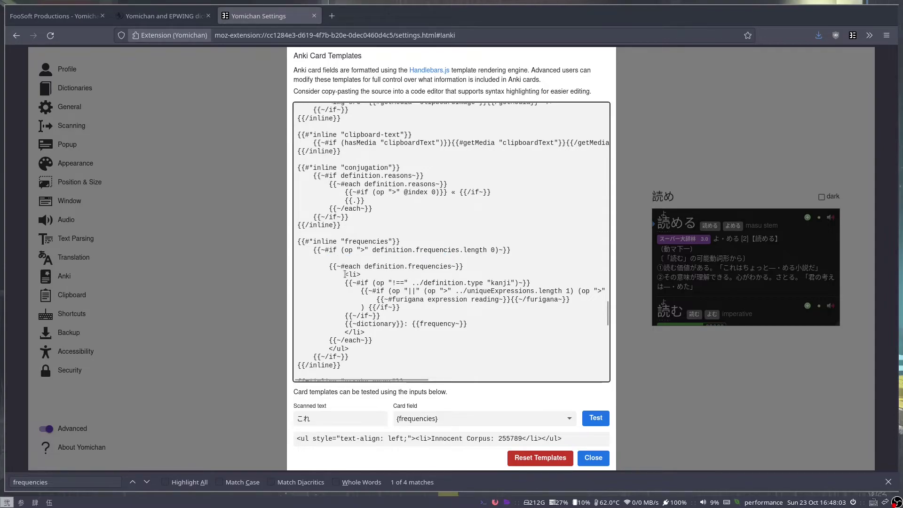
{"action": "left_click_drag", "start_coordinate": [345, 274], "coordinate": [361, 274]}
{"action": "key", "text": "BackSpace"}
{"action": "left_click_drag", "start_coordinate": [346, 324], "coordinate": [411, 323]}
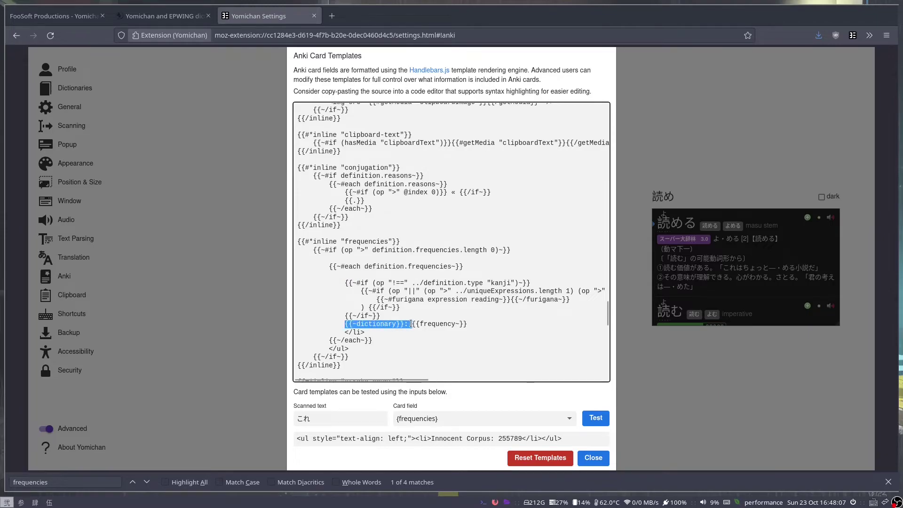
{"action": "key", "text": "BackSpace"}
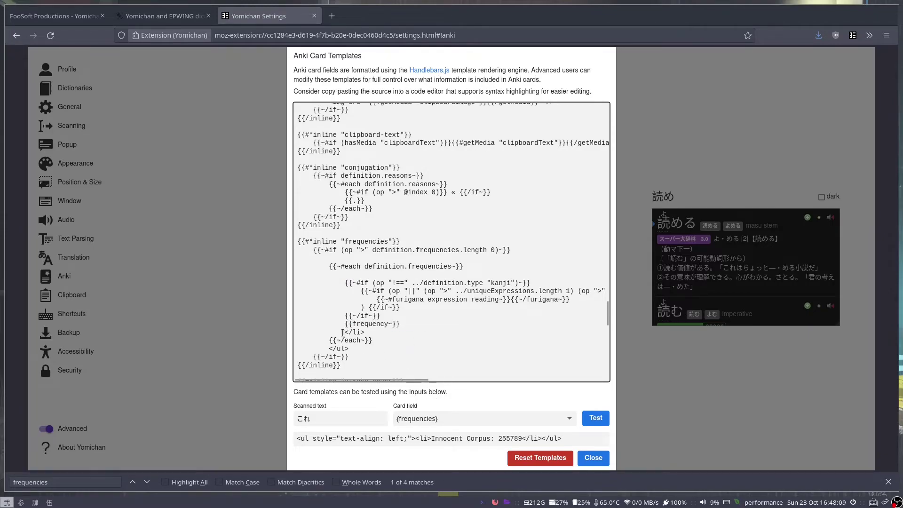
{"action": "mouse_move", "coordinate": [345, 332]}
{"action": "left_mouse_down"}
{"action": "mouse_move", "coordinate": [365, 332]}
{"action": "mouse_move", "coordinate": [348, 349]}
{"action": "left_mouse_up"}
{"action": "key", "text": "BackSpace"}
{"action": "key", "text": "Delete"}
{"action": "key", "text": "BackSpace"}
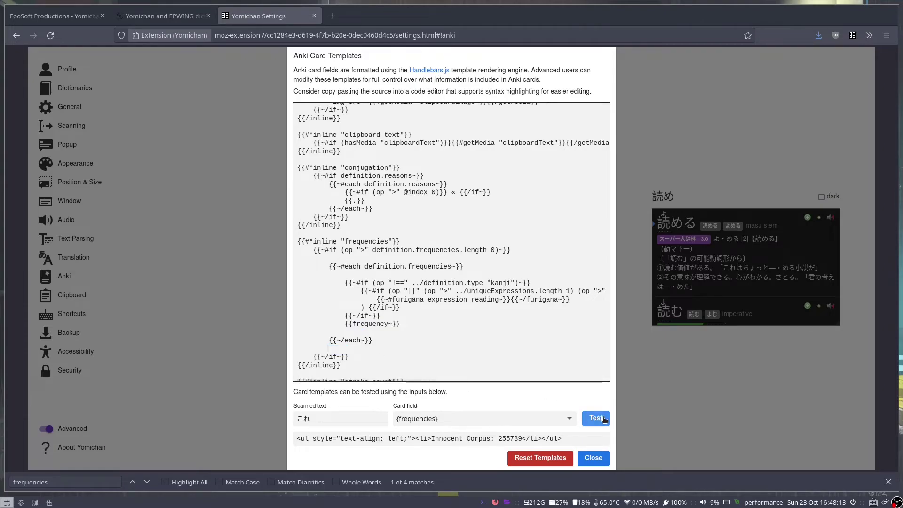
{"action": "left_click", "coordinate": [604, 419]}
{"action": "left_click_drag", "start_coordinate": [329, 439], "coordinate": [295, 436]}
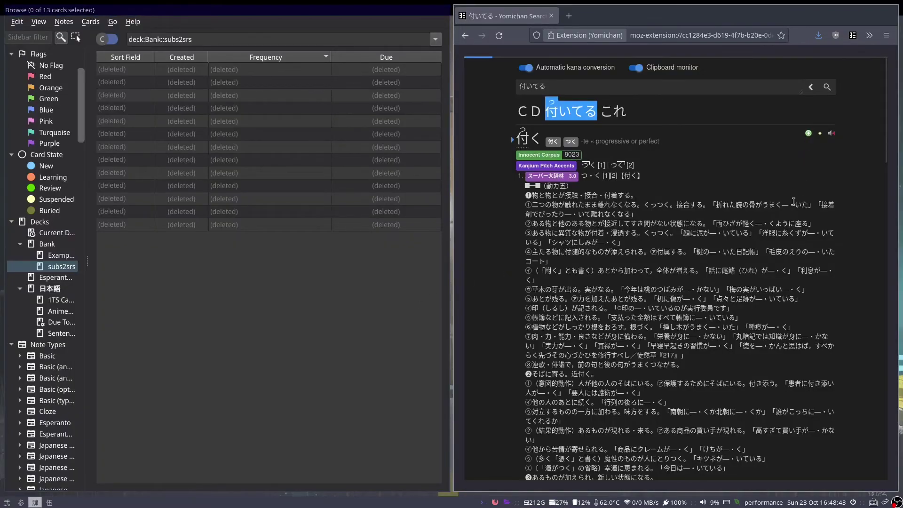
Scroll the 付いてる results down to the 付 entries showing Innocent Corpus 3903.
{"action": "scroll", "coordinate": [804, 160], "scroll_direction": "down", "scroll_amount": 5}
{"action": "scroll", "coordinate": [794, 178], "scroll_direction": "down", "scroll_amount": 5}
{"action": "scroll", "coordinate": [784, 199], "scroll_direction": "down", "scroll_amount": 5}
{"action": "scroll", "coordinate": [784, 199], "scroll_direction": "down", "scroll_amount": 5}
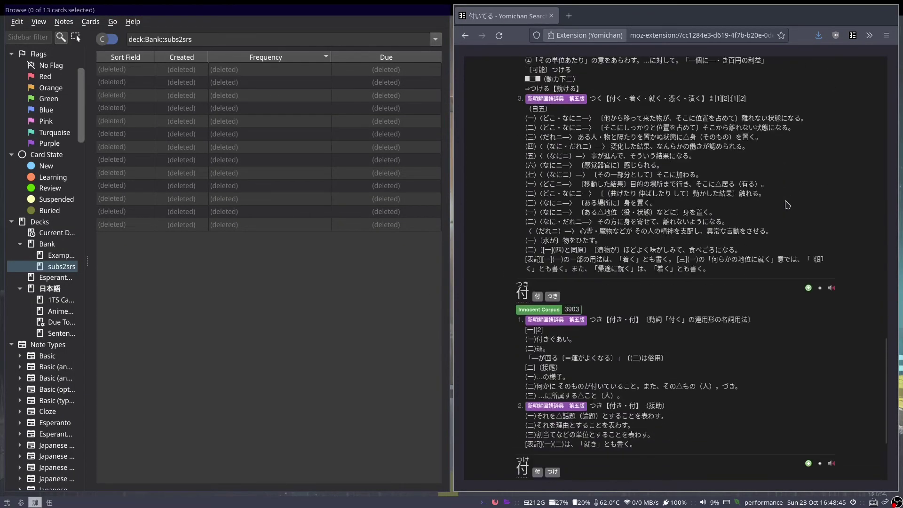
{"action": "scroll", "coordinate": [807, 296], "scroll_direction": "down", "scroll_amount": 1}
{"action": "scroll", "coordinate": [807, 297], "scroll_direction": "down", "scroll_amount": 1}
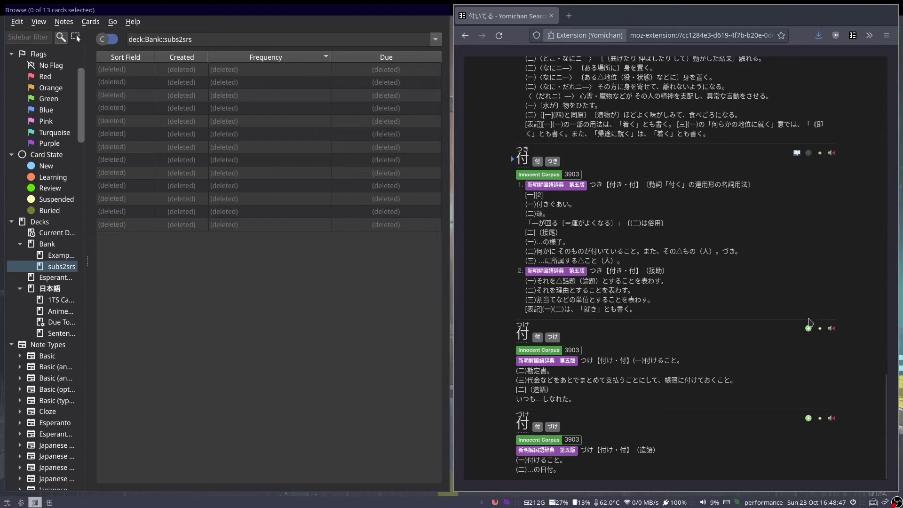